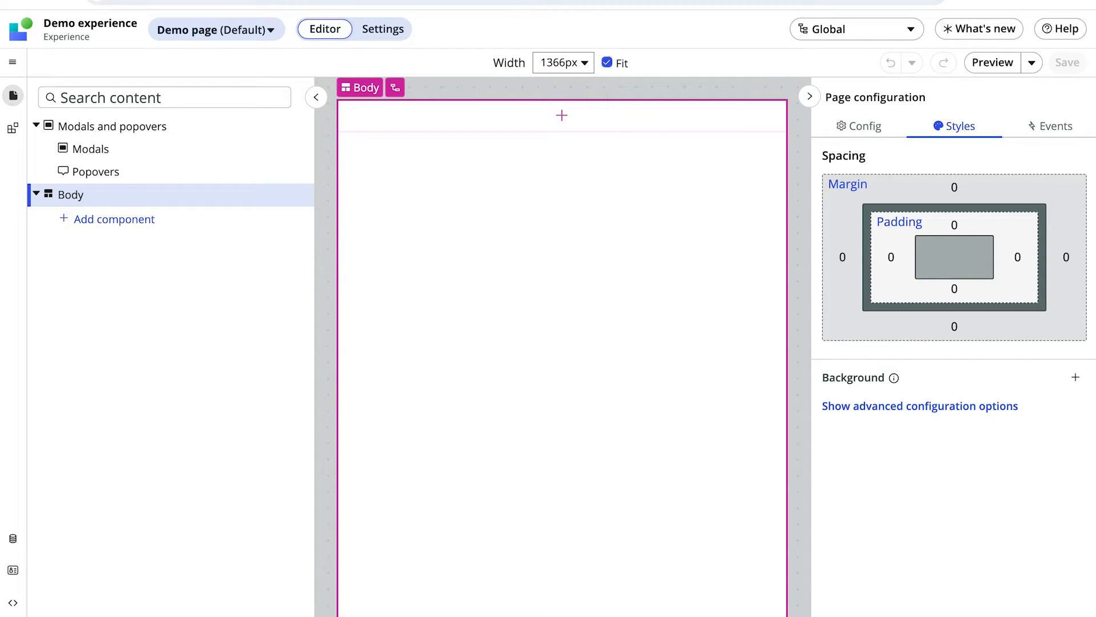
Add a Viewport component to the Body of the Demo page
{"action": "left_click", "coordinate": [114, 221]}
{"action": "type", "text": "viewport"}
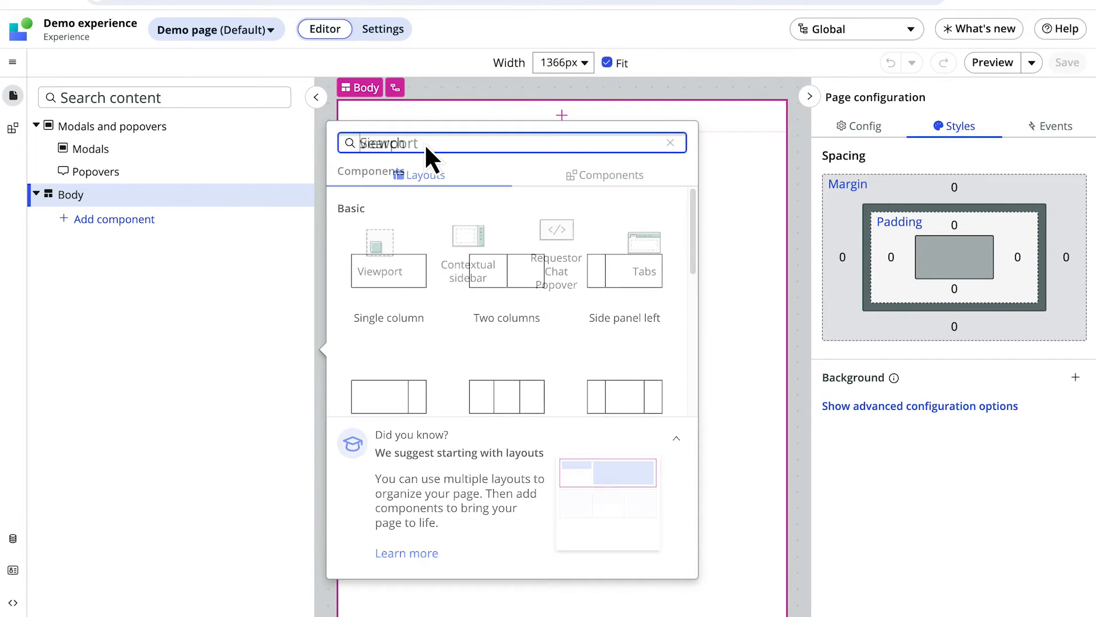
{"action": "left_click", "coordinate": [379, 240]}
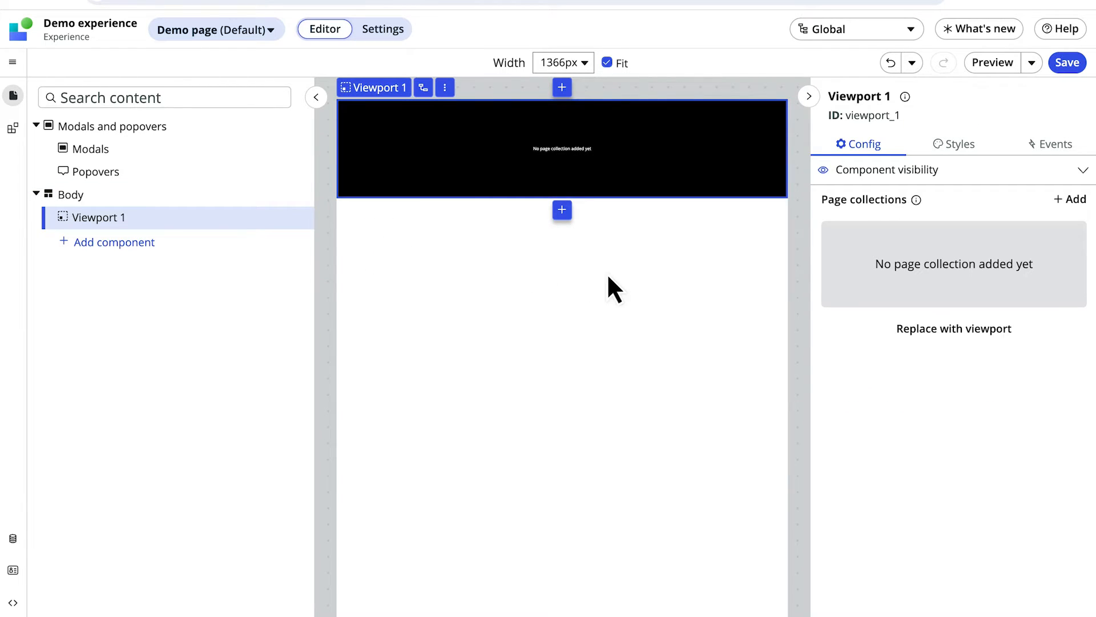
Replace Viewport 1 with a sub-page viewport configuration and save the Demo page
{"action": "left_click", "coordinate": [951, 328]}
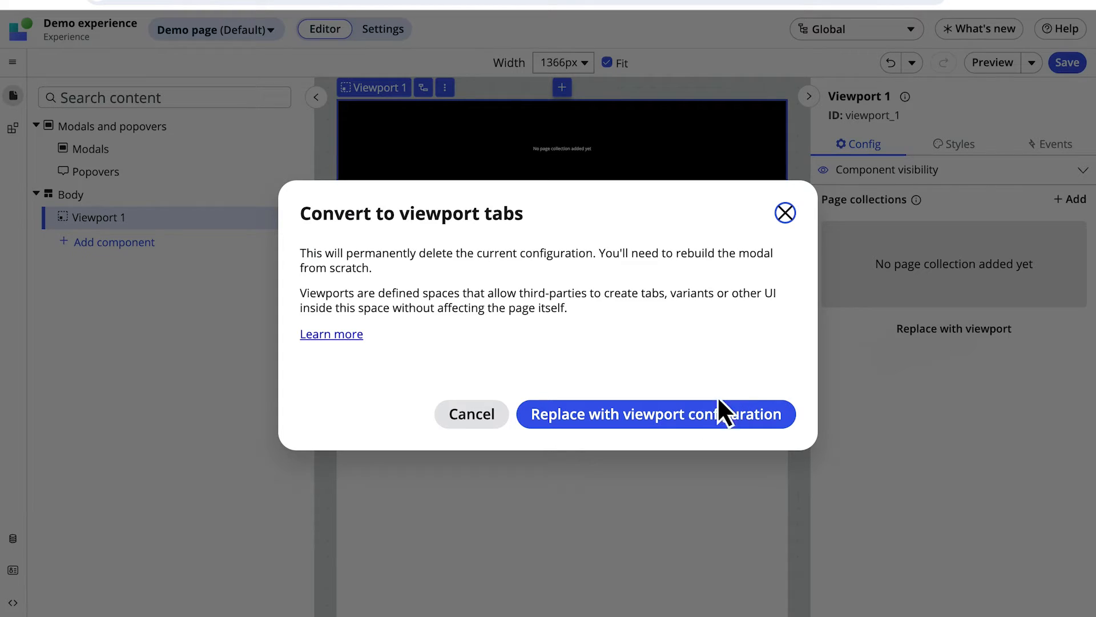
{"action": "left_click", "coordinate": [661, 414]}
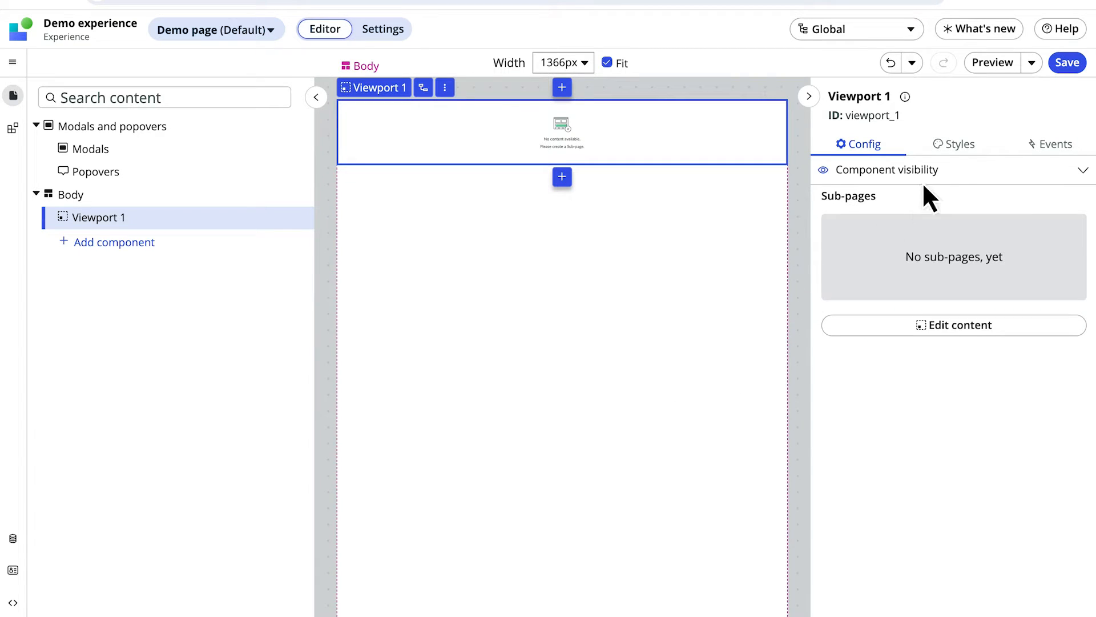
{"action": "left_click", "coordinate": [1066, 62]}
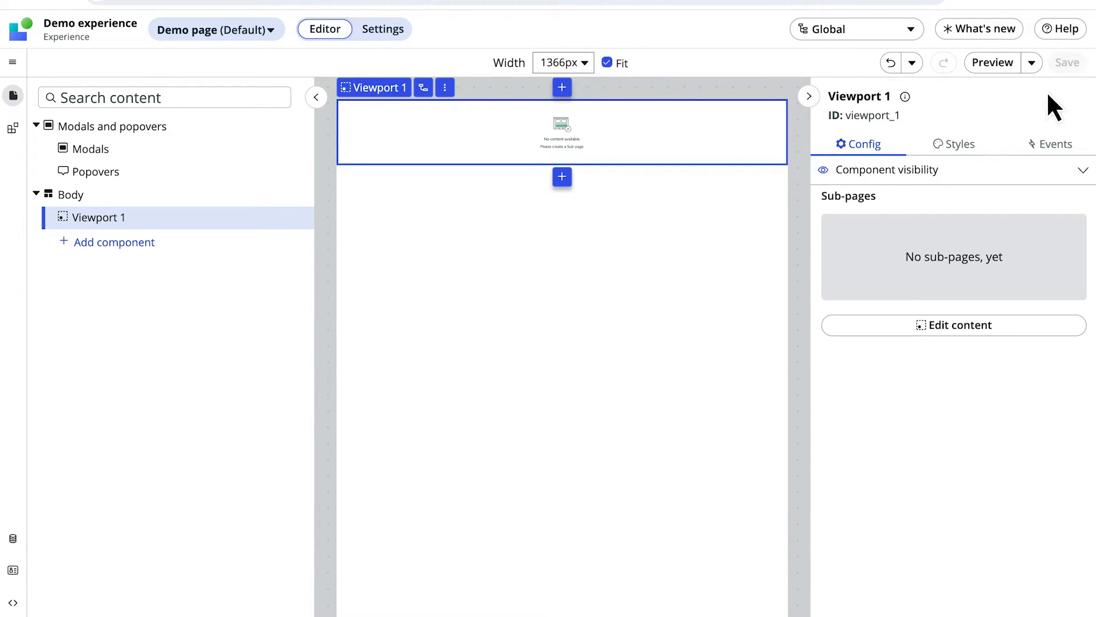
From the viewport's sub-page overview, create a new sub-page named 'subpage' with a Default variant
{"action": "left_click", "coordinate": [950, 322]}
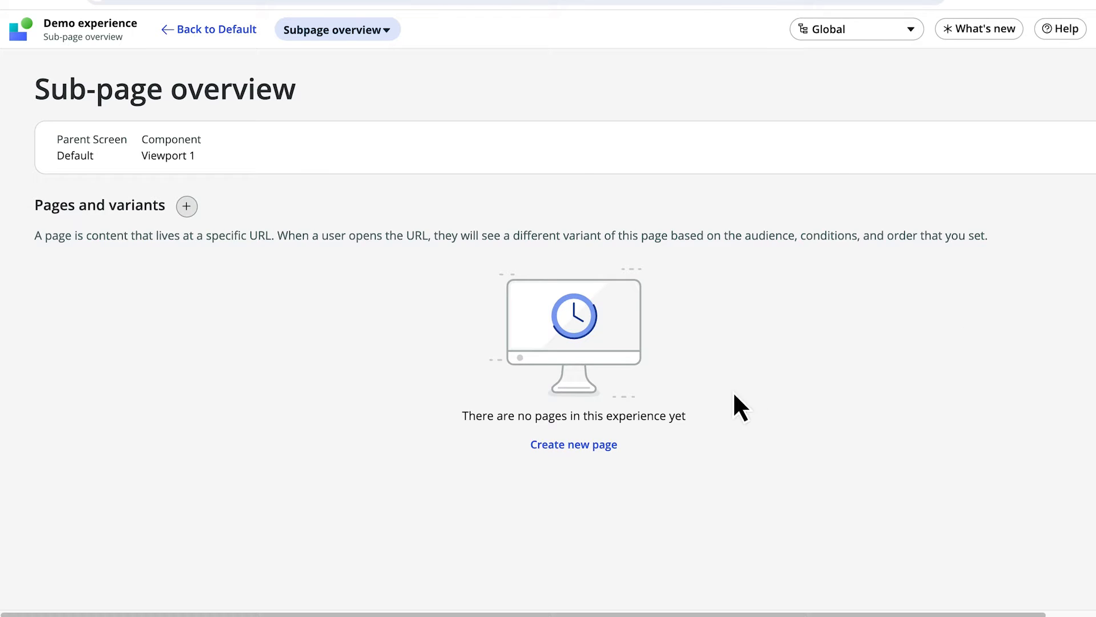
{"action": "left_click", "coordinate": [577, 442]}
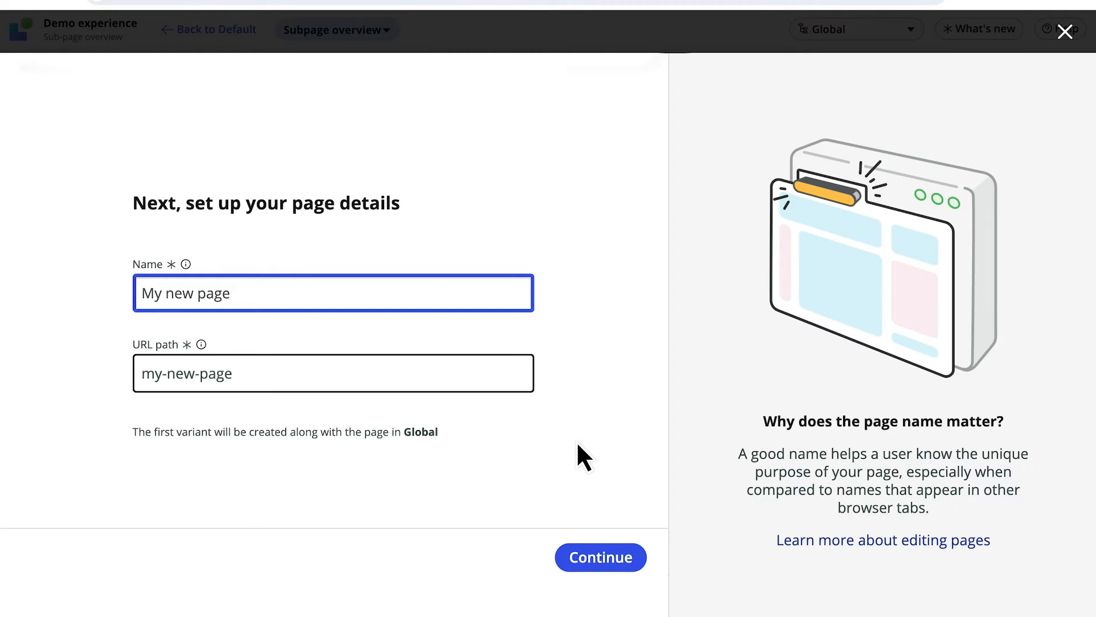
{"action": "key", "text": "ctrl+a"}
{"action": "type", "text": "subpage"}
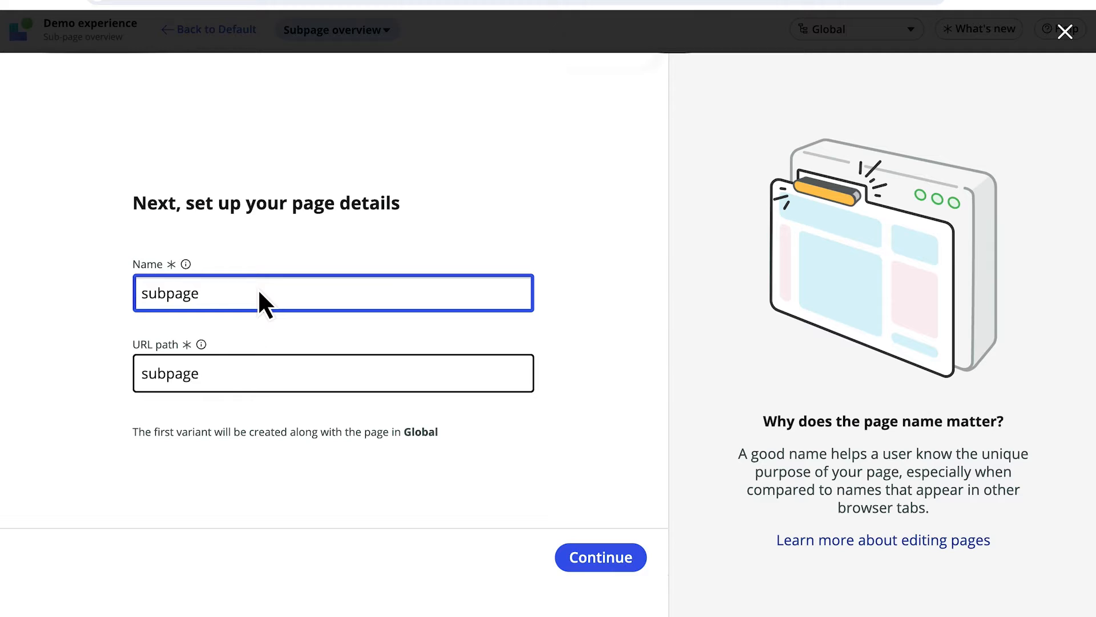
{"action": "left_click", "coordinate": [596, 552]}
{"action": "left_click", "coordinate": [596, 552]}
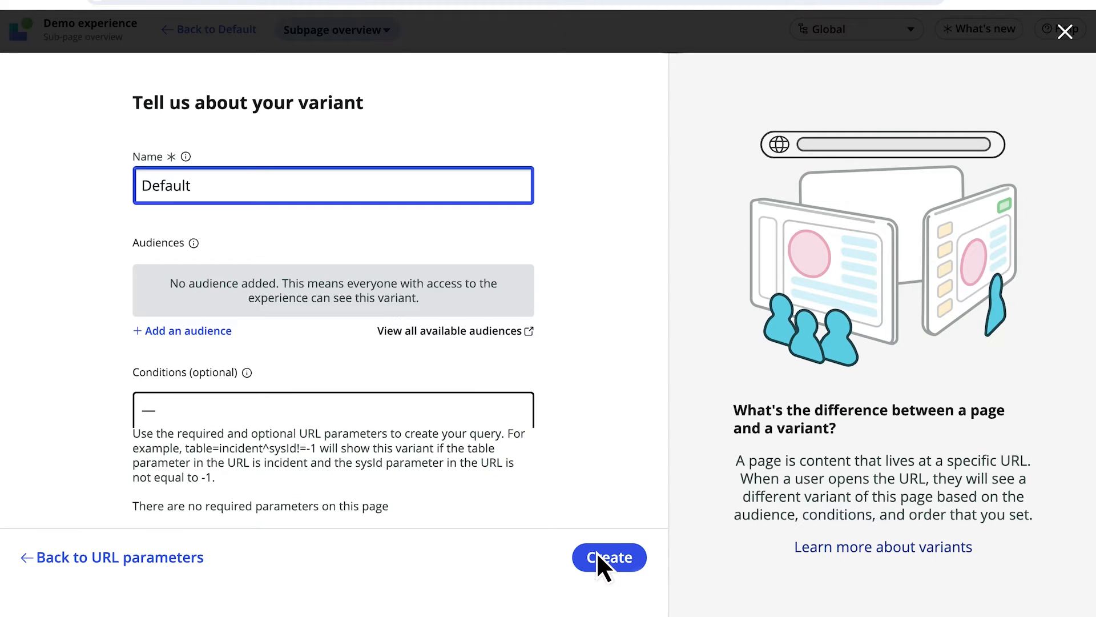
{"action": "left_click", "coordinate": [612, 556]}
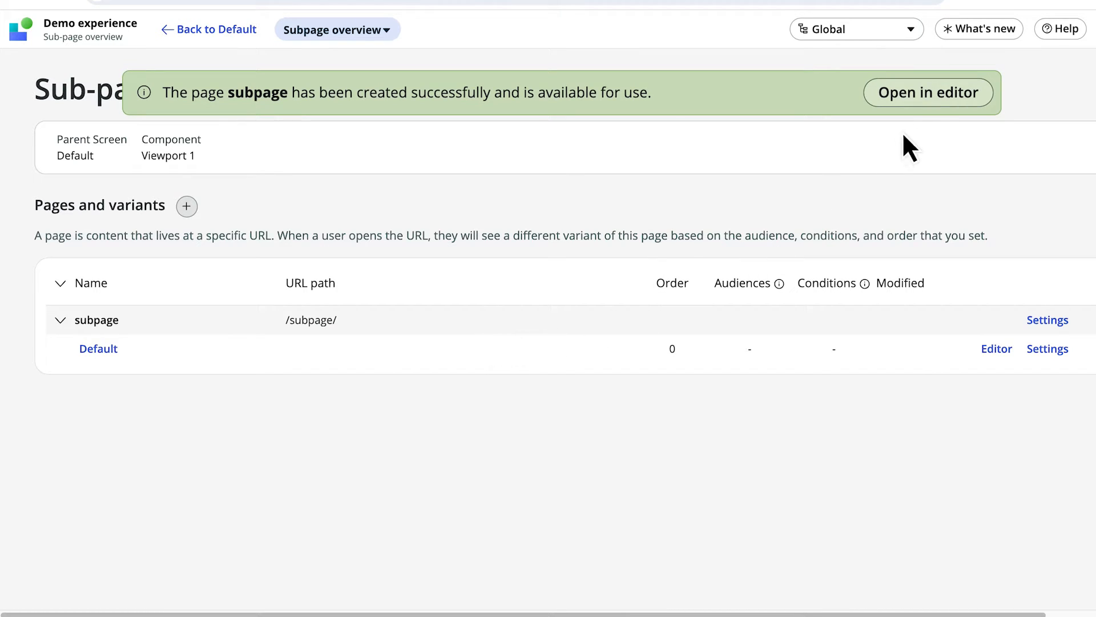
In the subpage editor, add a List - Simple component of Task records to the body
{"action": "left_click", "coordinate": [930, 93]}
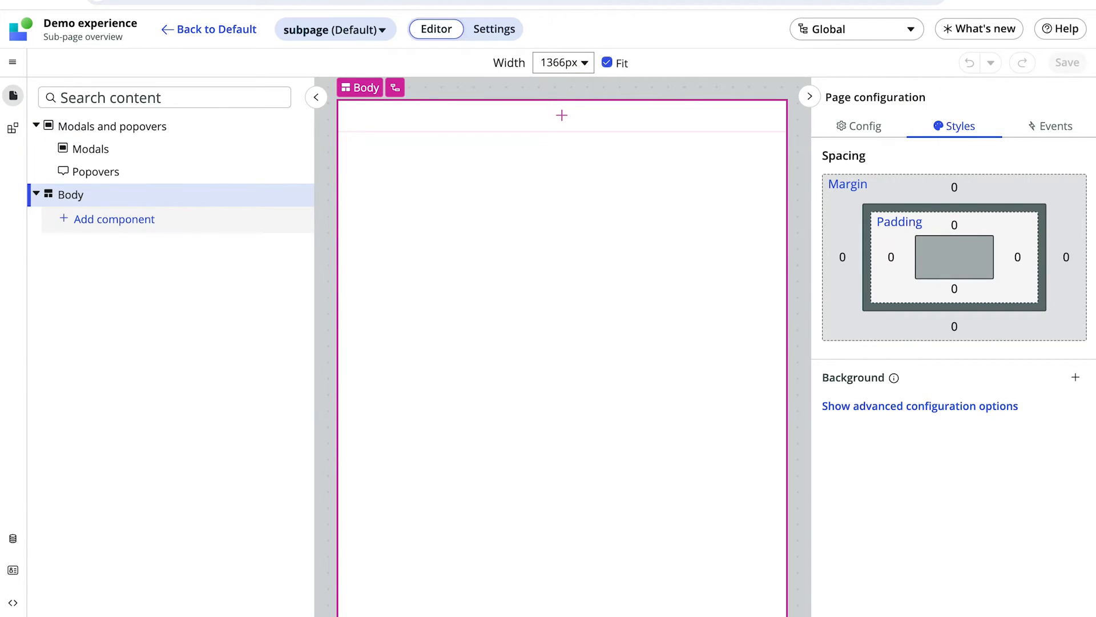
{"action": "left_click", "coordinate": [112, 213]}
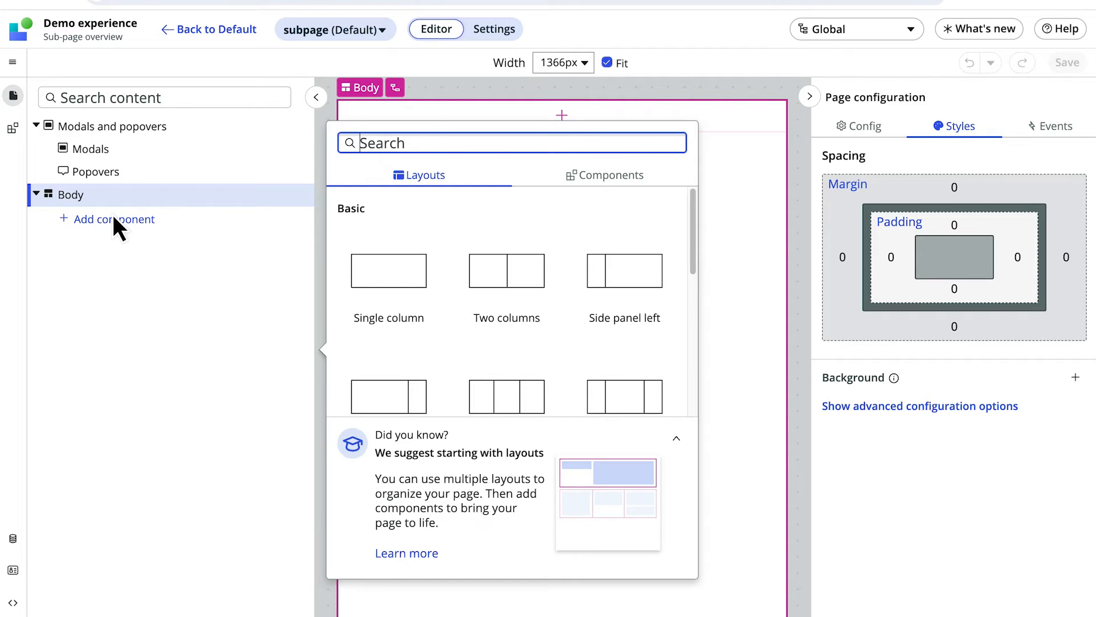
{"action": "type", "text": "list"}
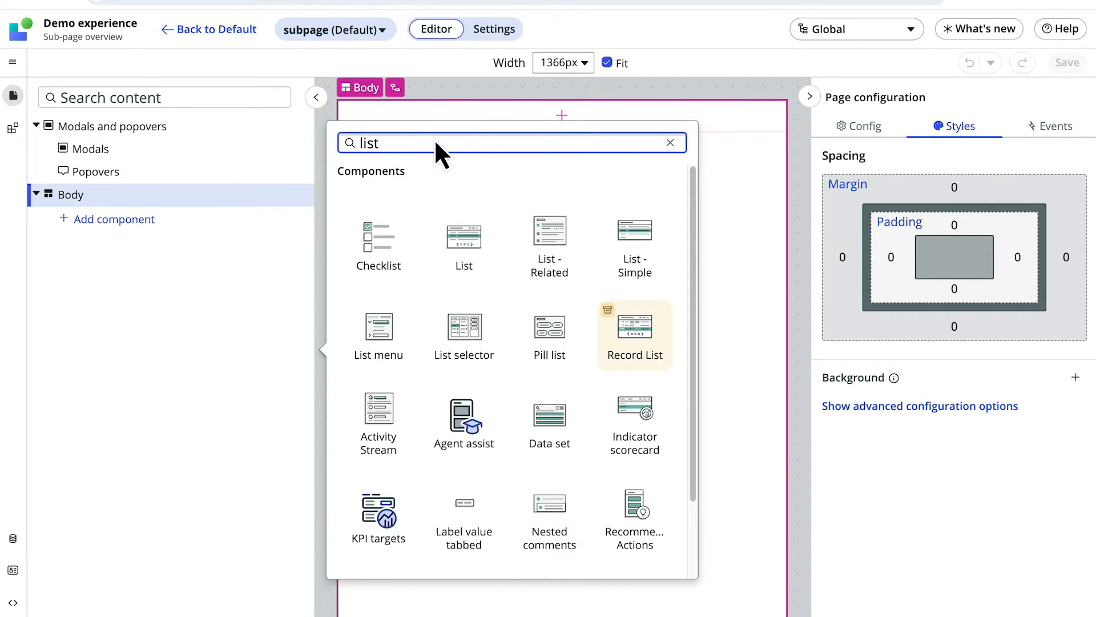
{"action": "left_click", "coordinate": [635, 243]}
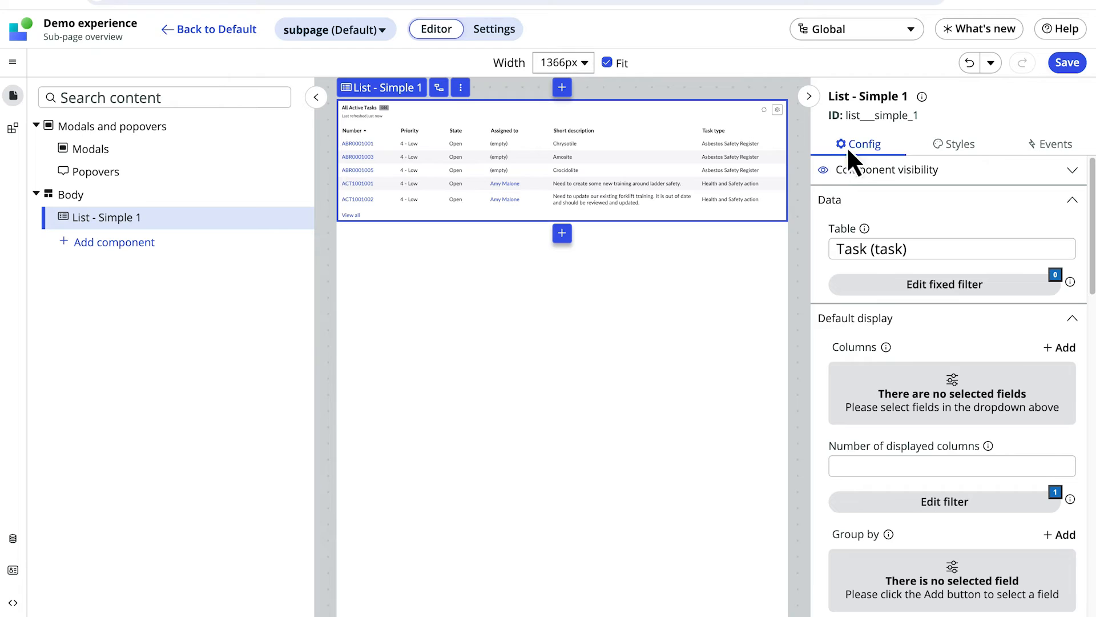
Back on the Demo page, add a Page ready event mapping on the Body
{"action": "left_click", "coordinate": [210, 29]}
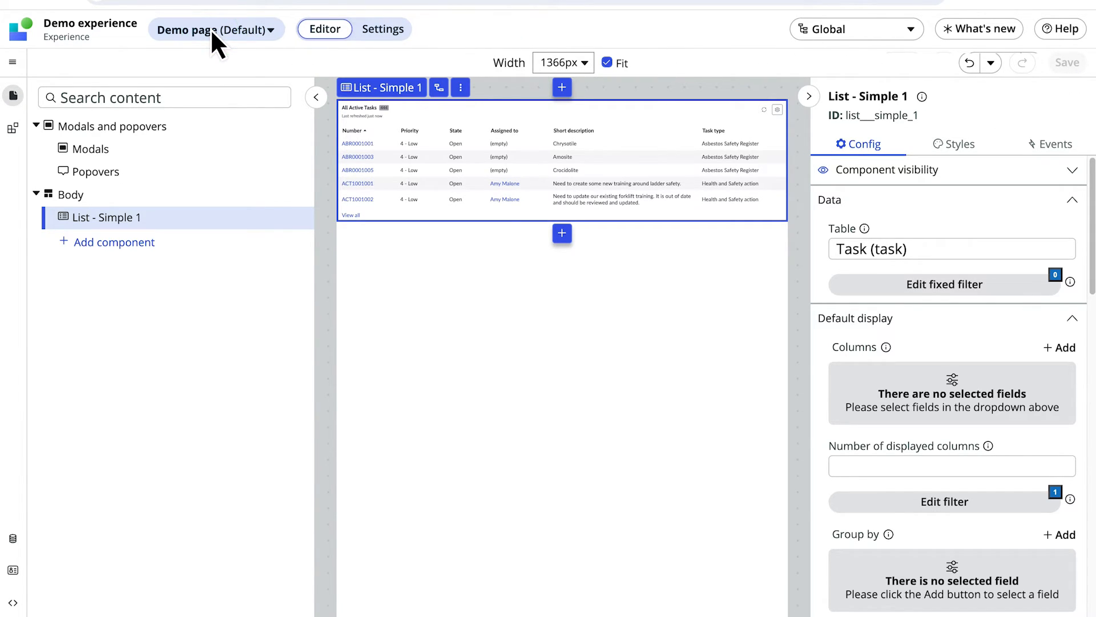
{"action": "left_click", "coordinate": [70, 195]}
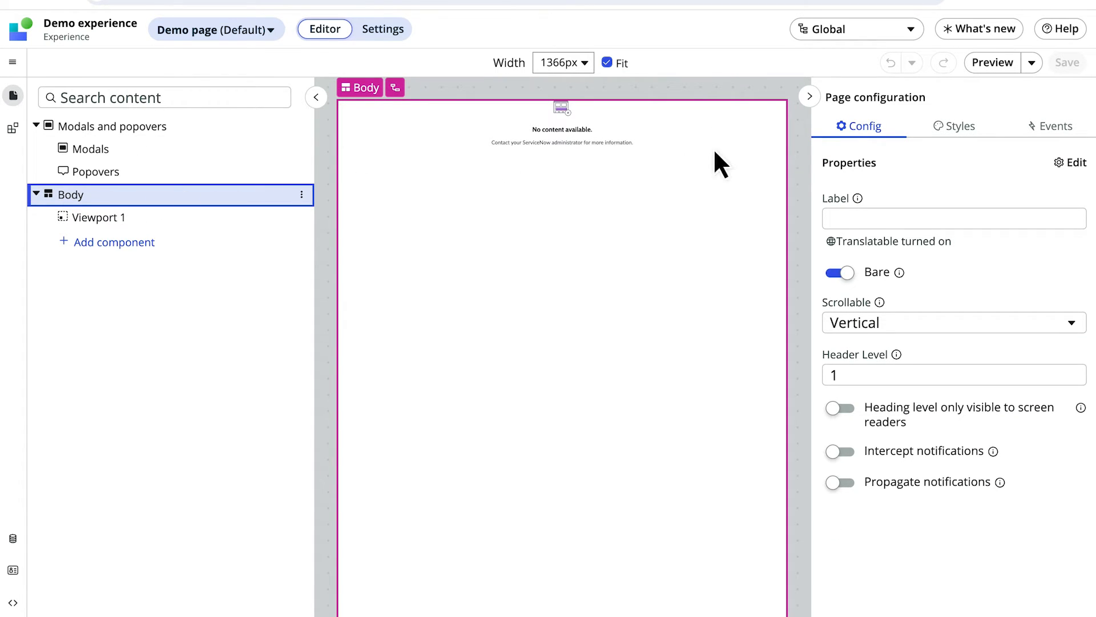
{"action": "left_click", "coordinate": [1048, 126]}
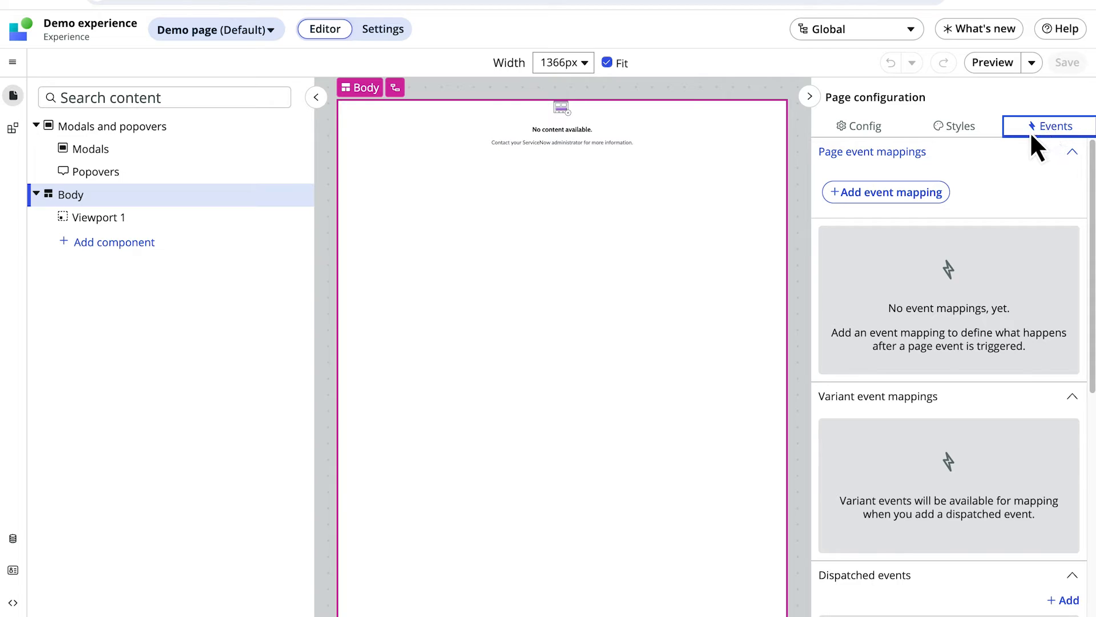
{"action": "left_click", "coordinate": [882, 197]}
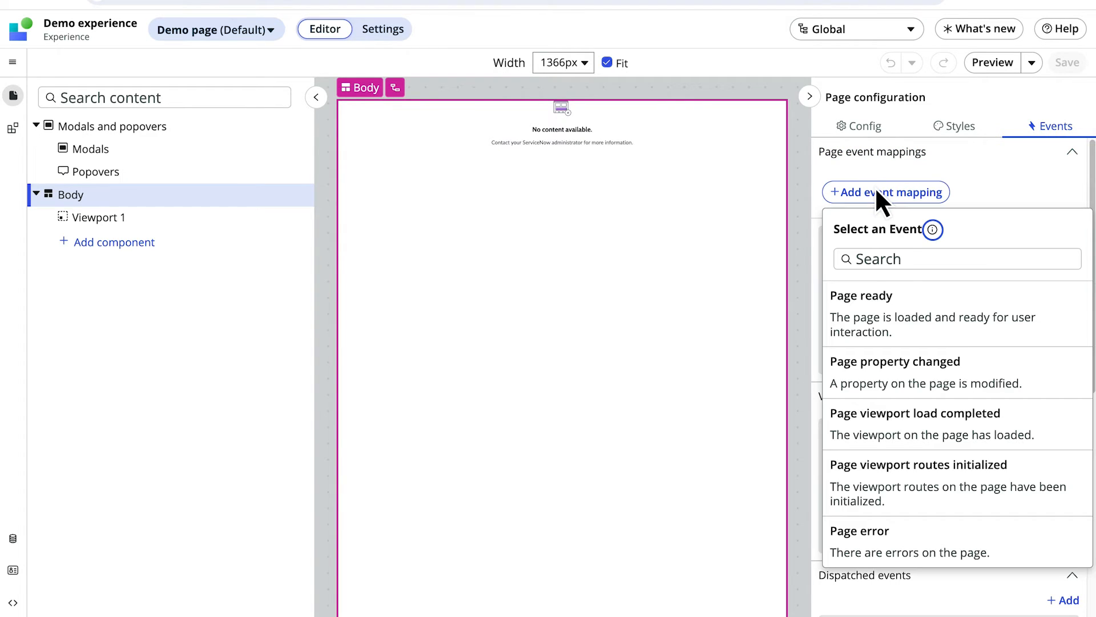
{"action": "left_click", "coordinate": [936, 314]}
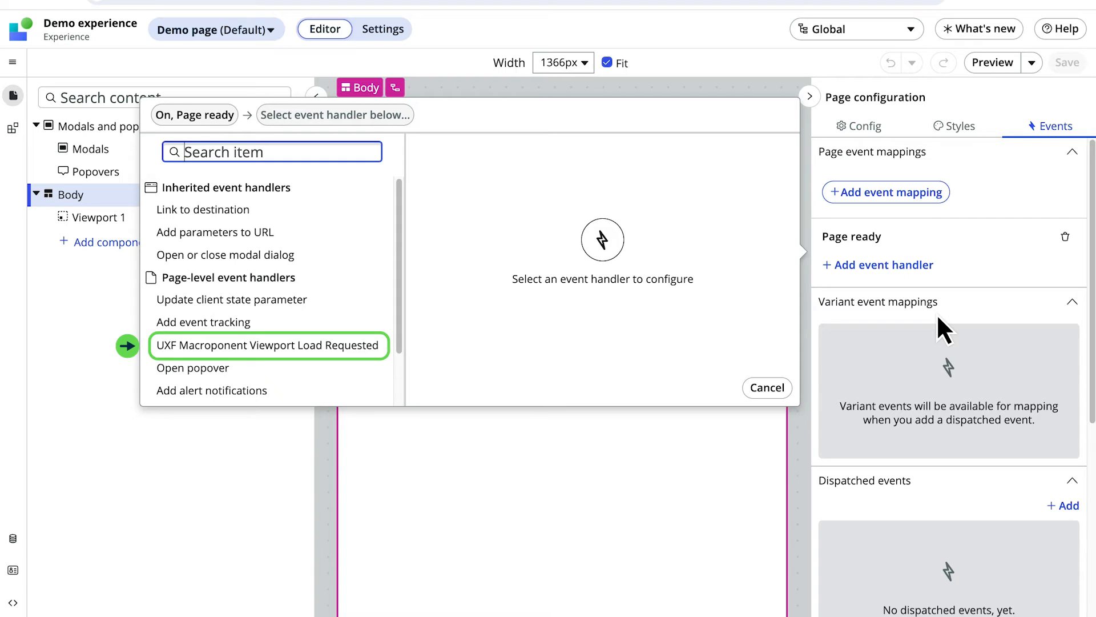
Add the UXF Macroponent Viewport Load Requested handler with viewportElementId 'viewport_1' and route 'subpage'
{"action": "left_click", "coordinate": [268, 344]}
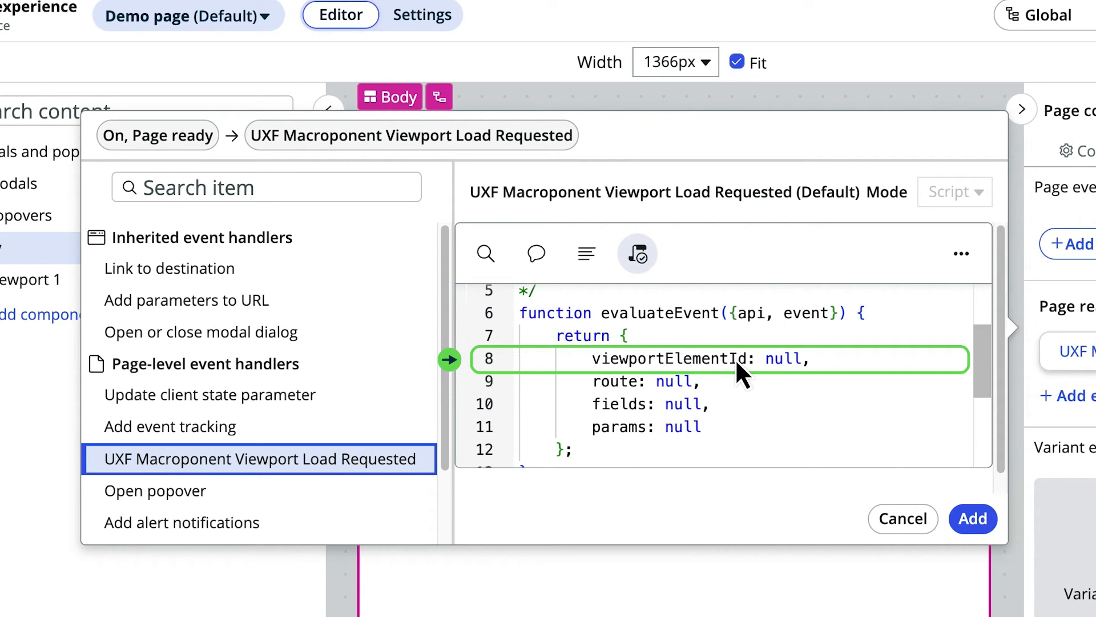
{"action": "double_click", "coordinate": [782, 360]}
{"action": "type", "text": "\"viewport_1\""}
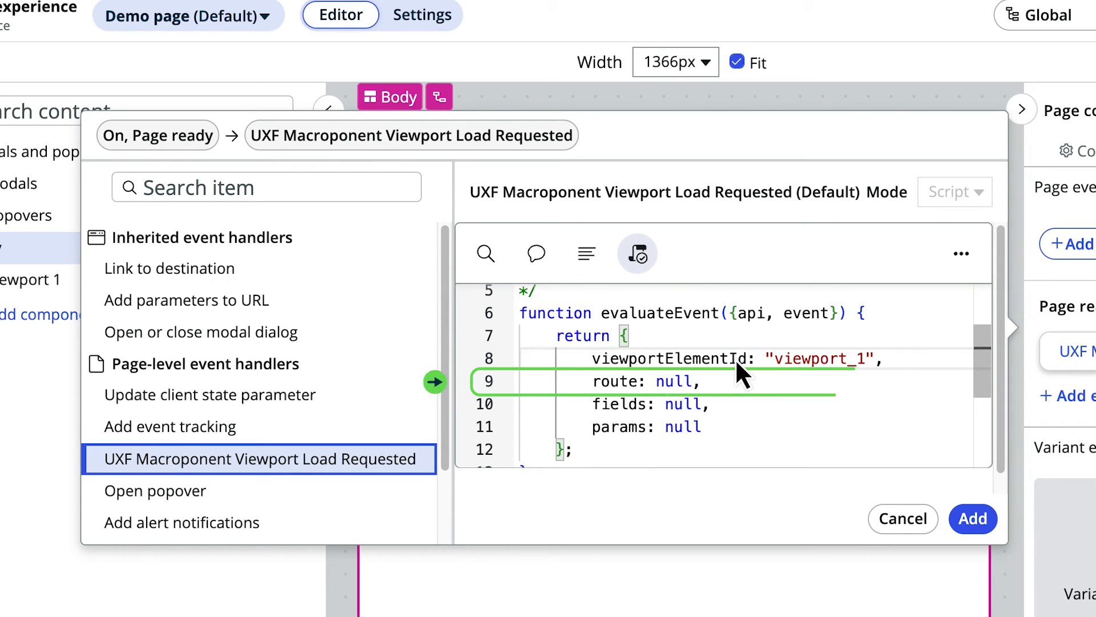
{"action": "double_click", "coordinate": [674, 381]}
{"action": "type", "text": "\"subpage\""}
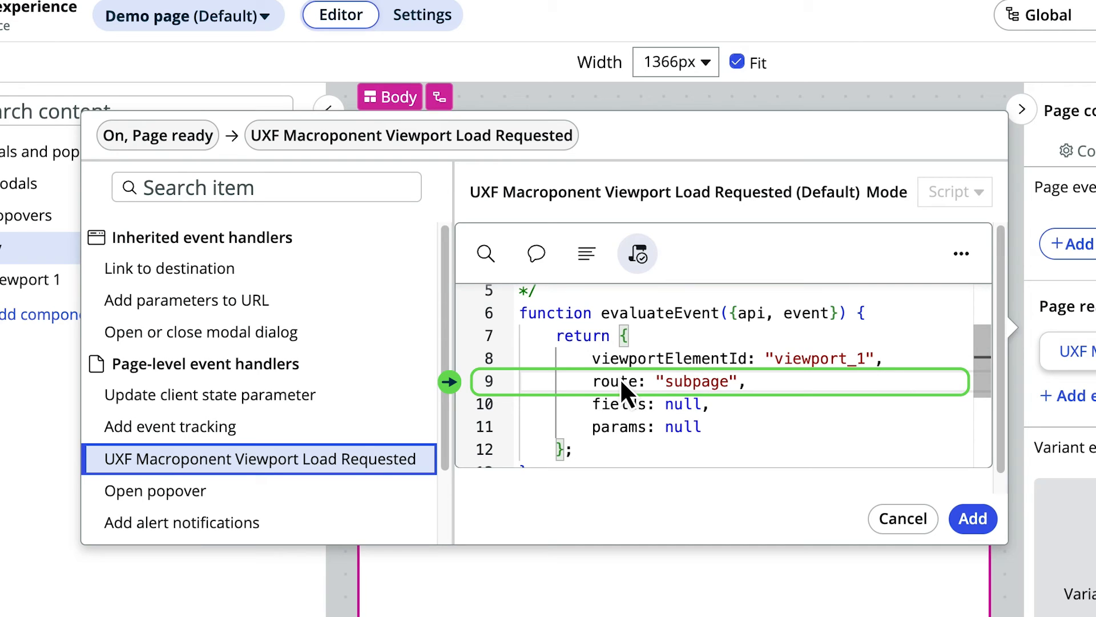
{"action": "left_click", "coordinate": [972, 517]}
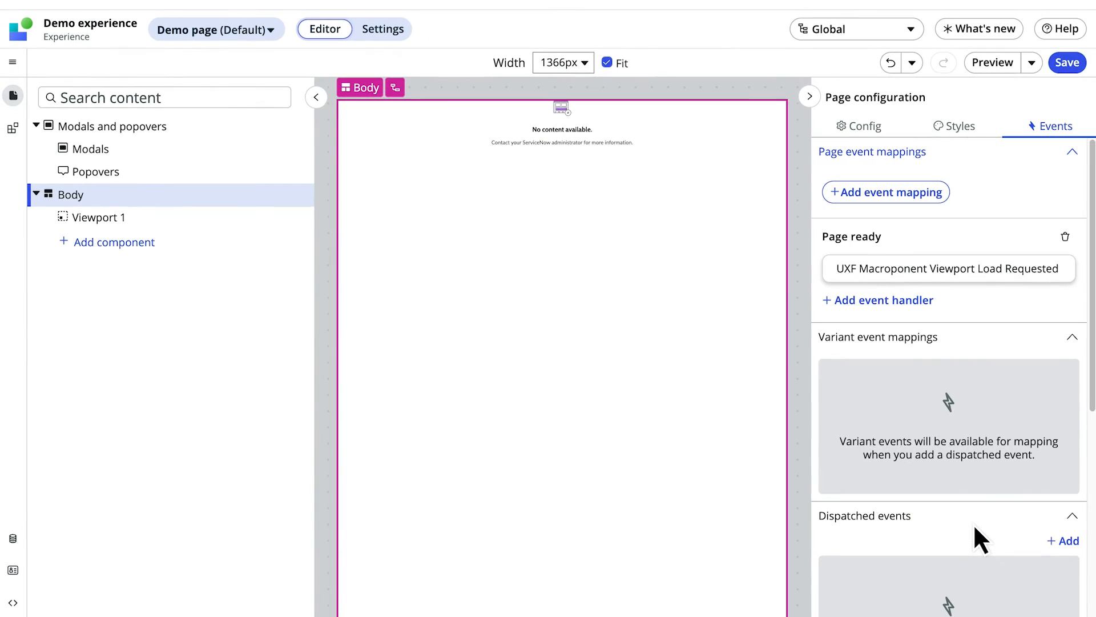
Save the Demo page and open it at its live URL path
{"action": "left_click", "coordinate": [1067, 63]}
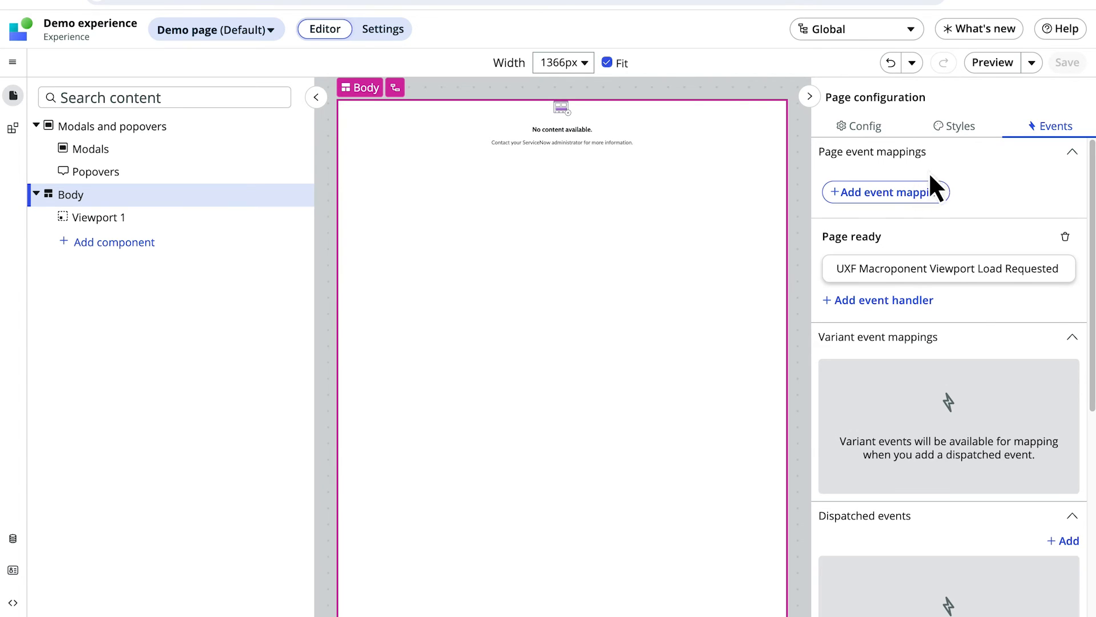
{"action": "left_click", "coordinate": [1031, 63]}
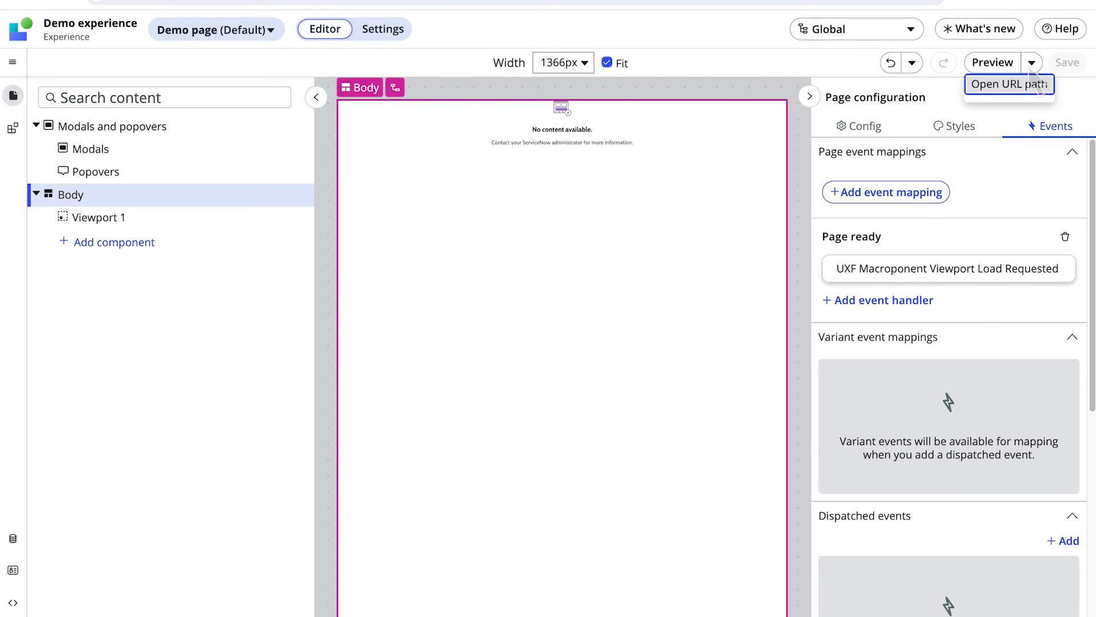
{"action": "left_click", "coordinate": [1008, 84]}
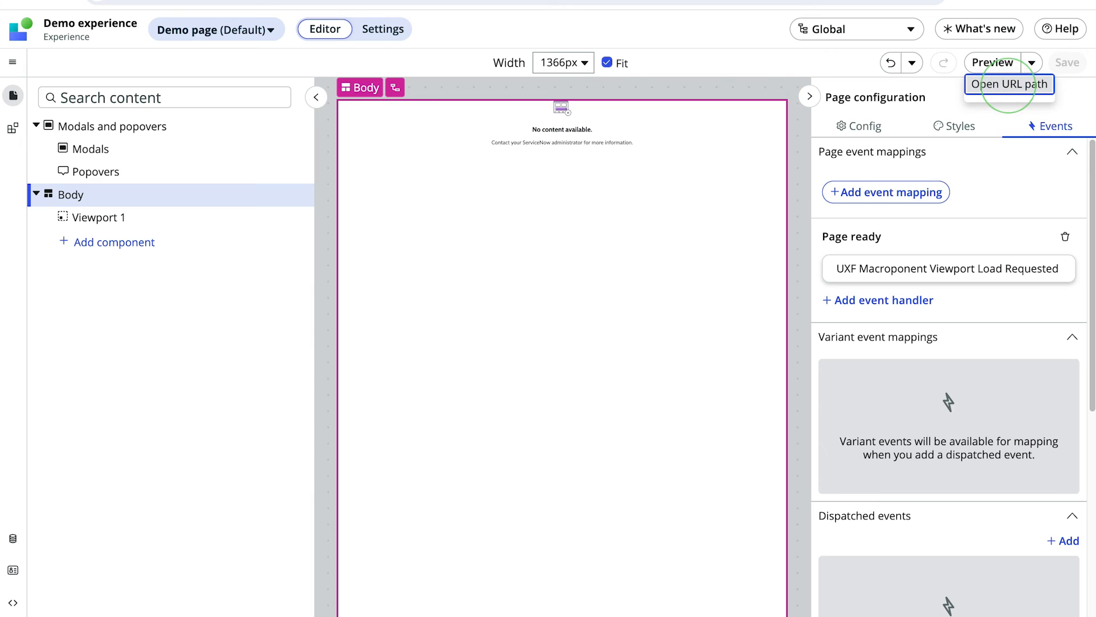